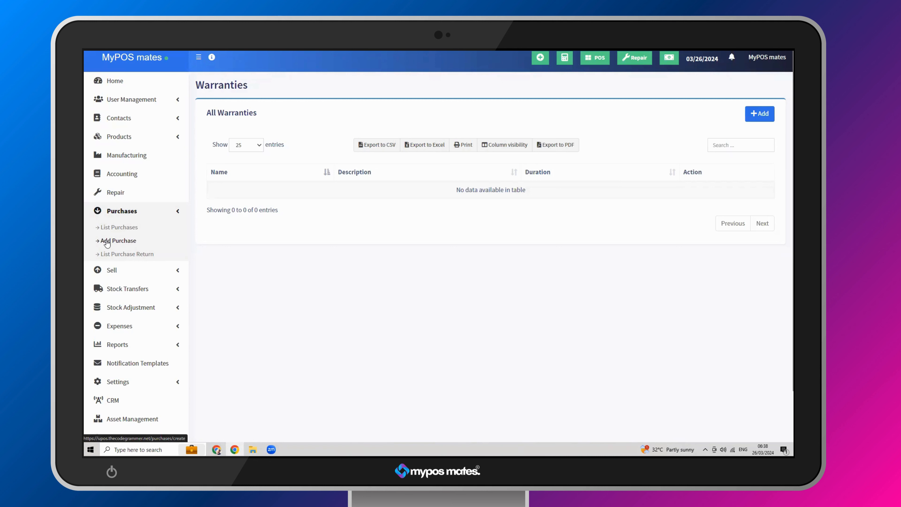
- Open the form for adding a new purchase and check its supplier selection
click(106, 242)
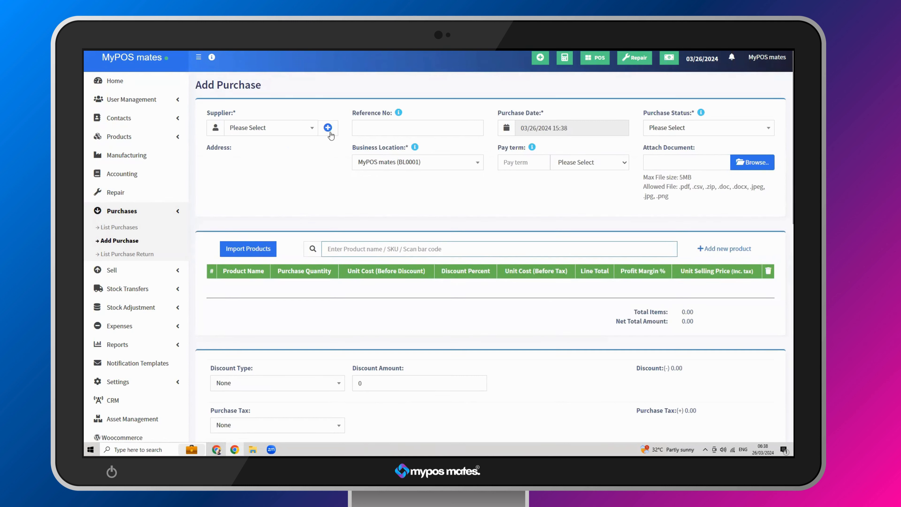
click(269, 129)
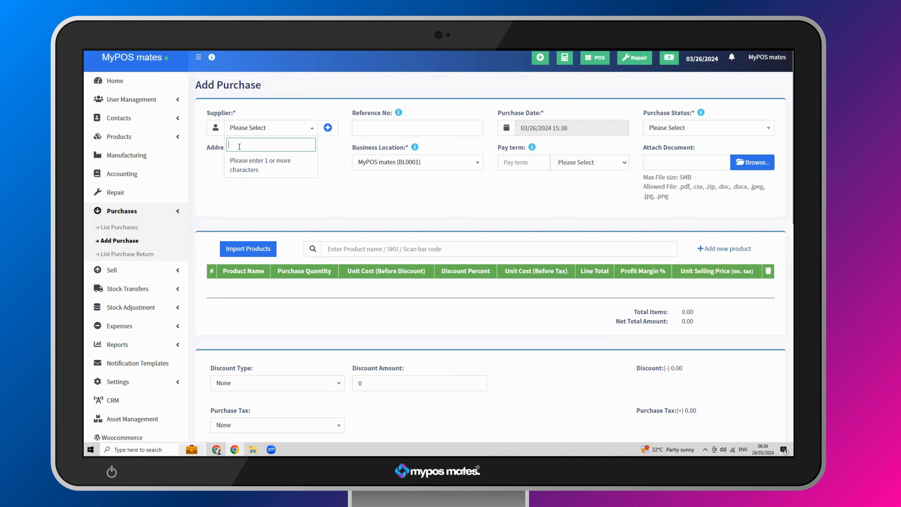
click(329, 158)
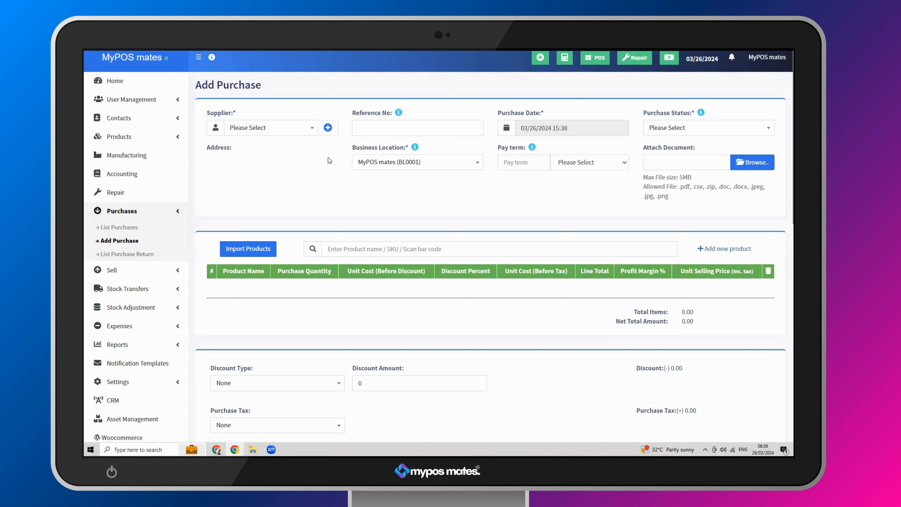
- Examine the new supplier contact form for the Individual and Business types, including the name fields, and close it without saving
click(325, 131)
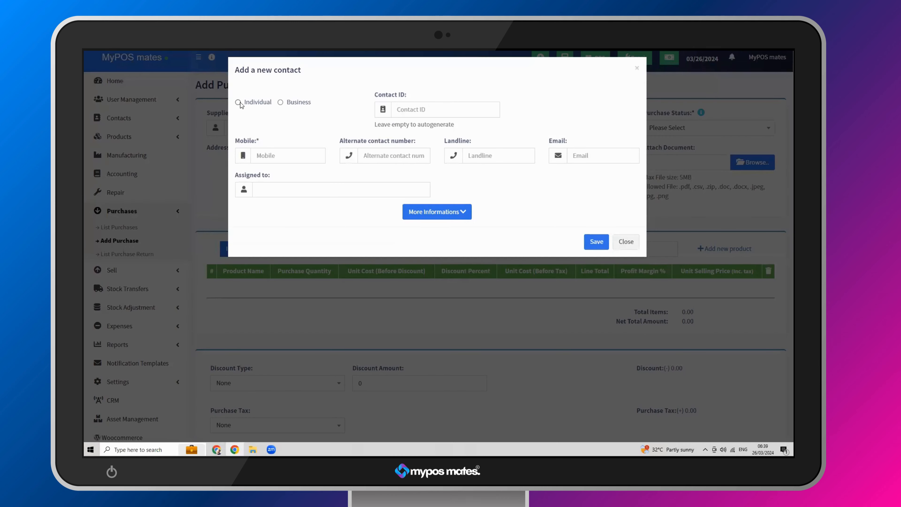
click(240, 102)
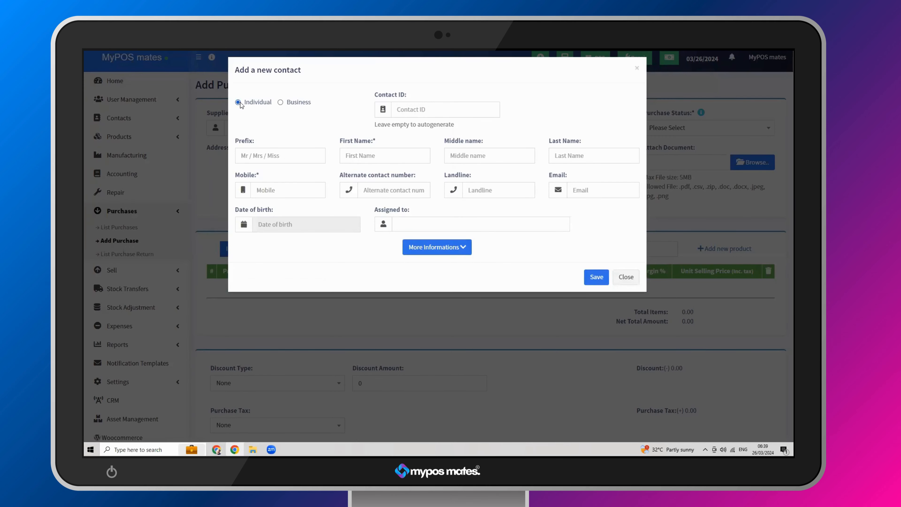
click(286, 104)
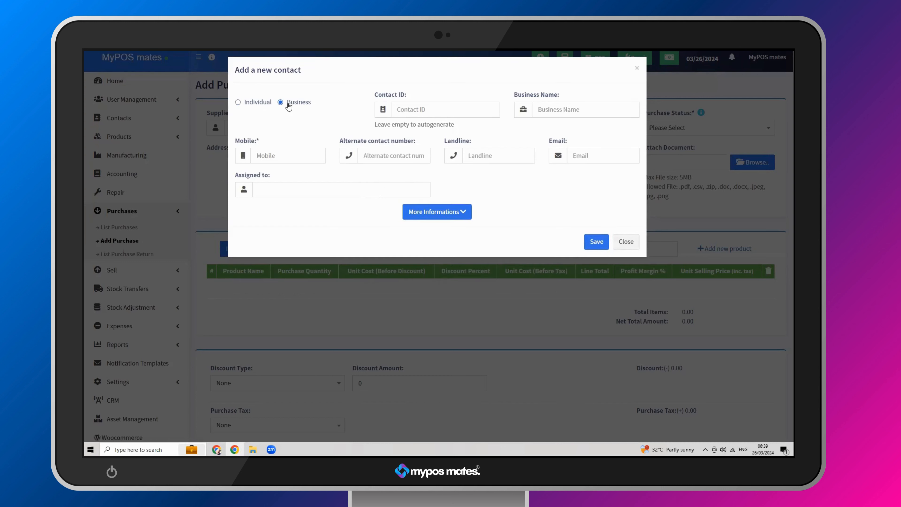
click(258, 106)
click(292, 161)
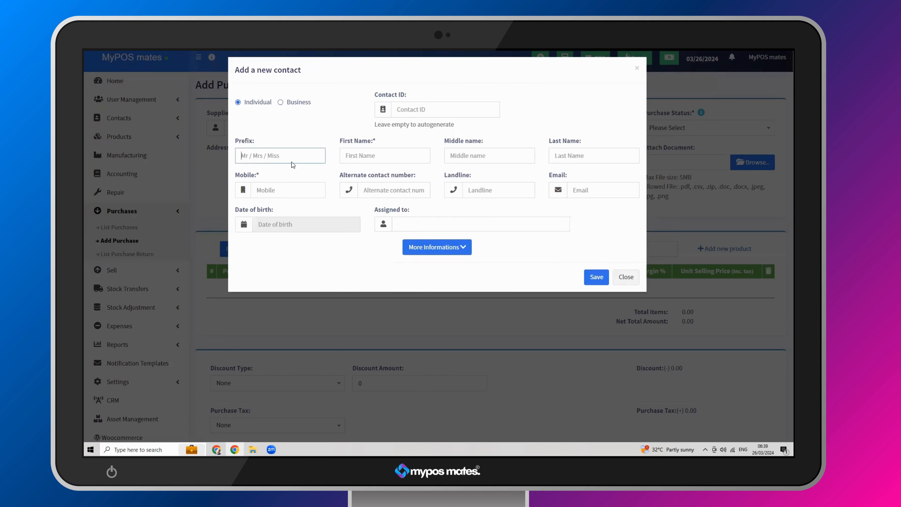
click(364, 156)
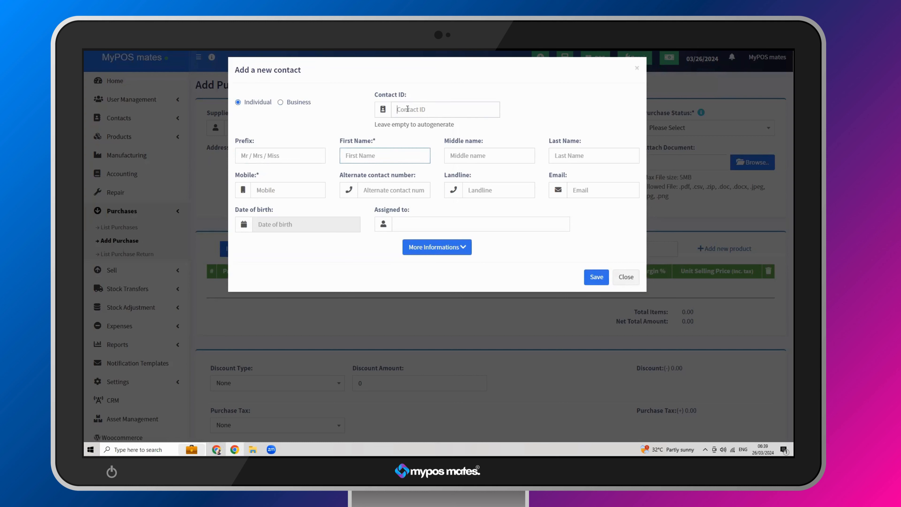
click(489, 156)
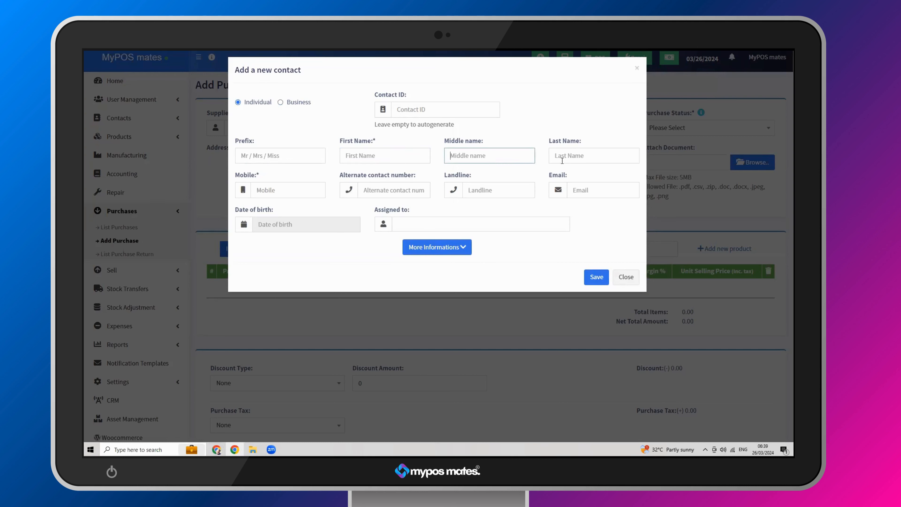
click(576, 160)
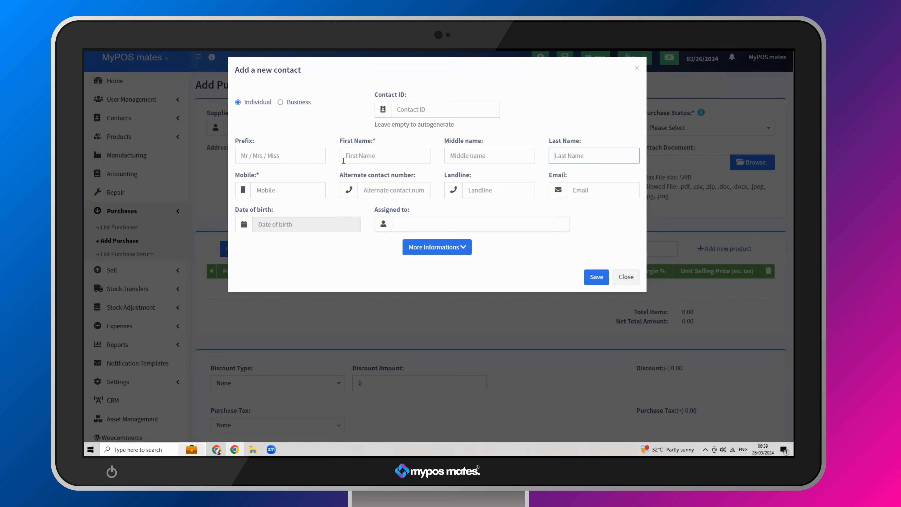
click(637, 276)
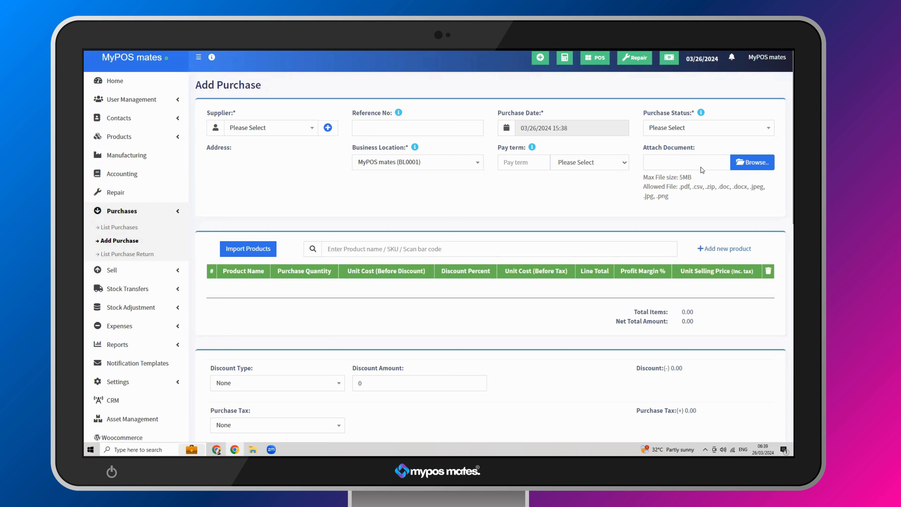
- Add Prima Instant Noodles to the purchase with a quantity of 100, and review the line's cost, discount and selling price fields
click(339, 245)
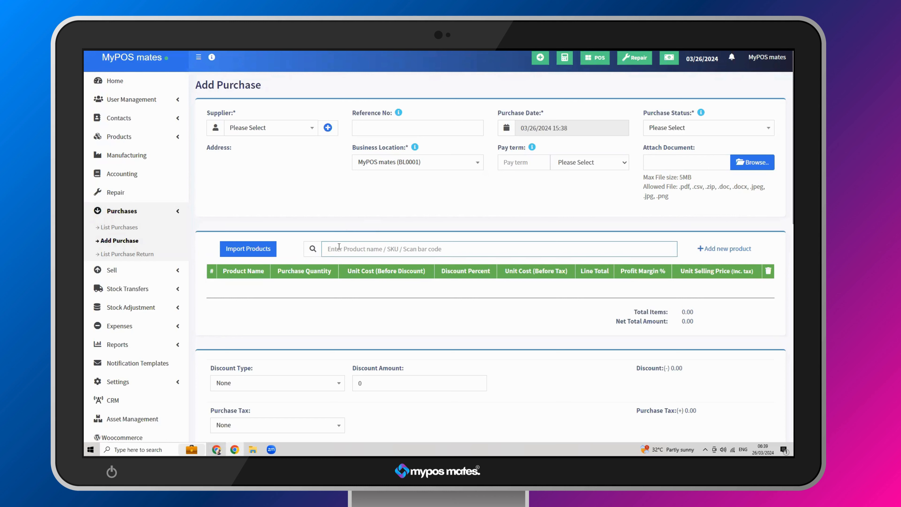
text(ma)
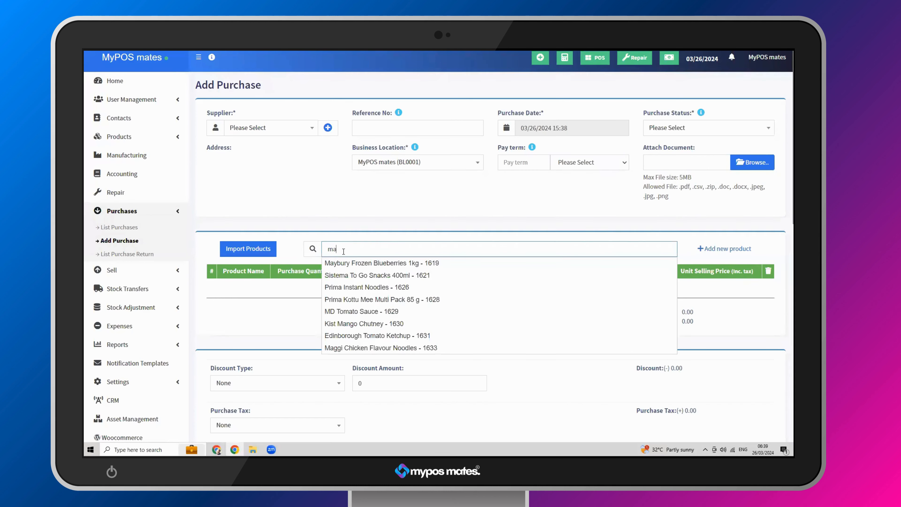
click(346, 287)
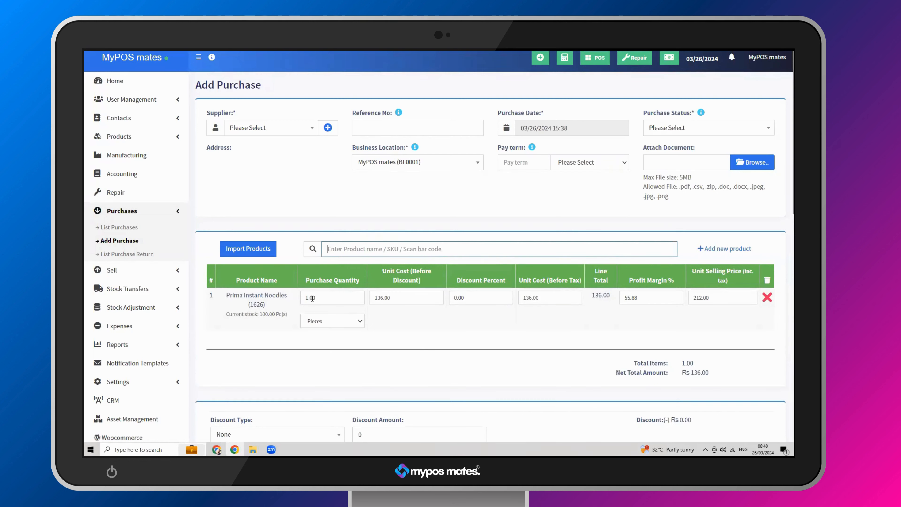
click(312, 298)
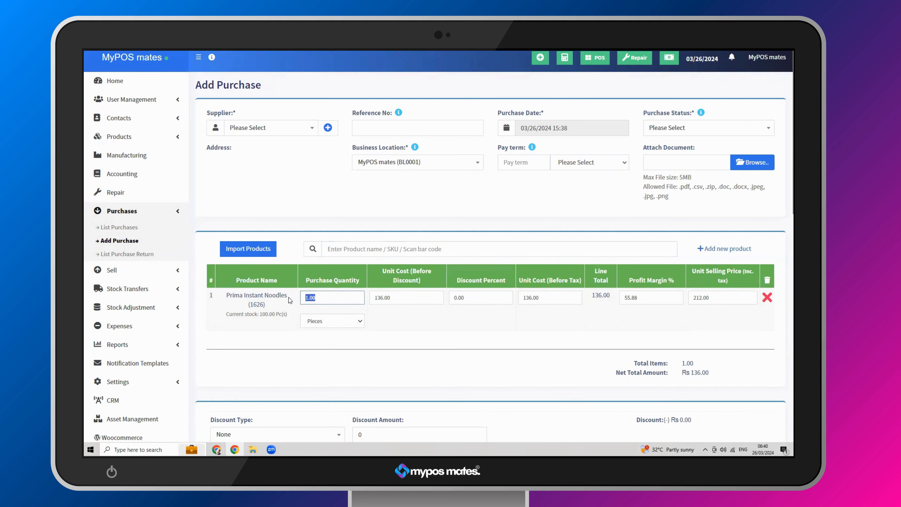
text(100)
click(418, 299)
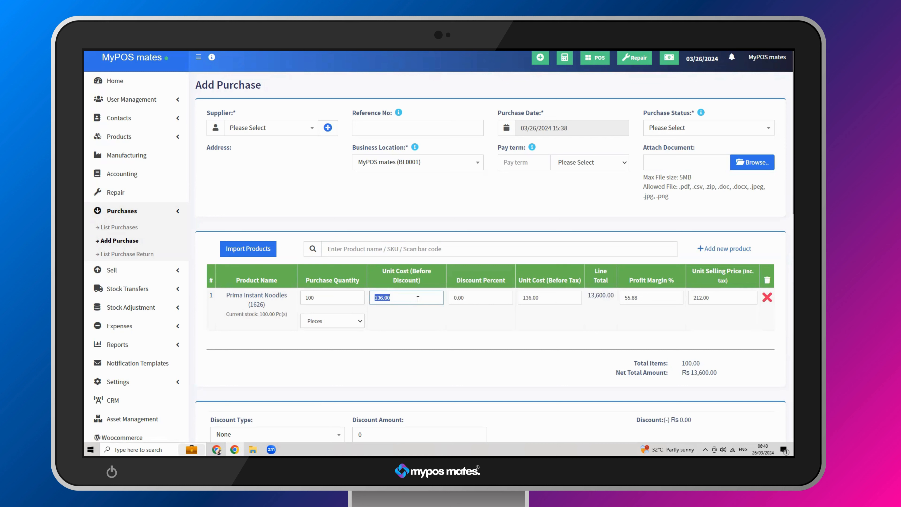
click(493, 299)
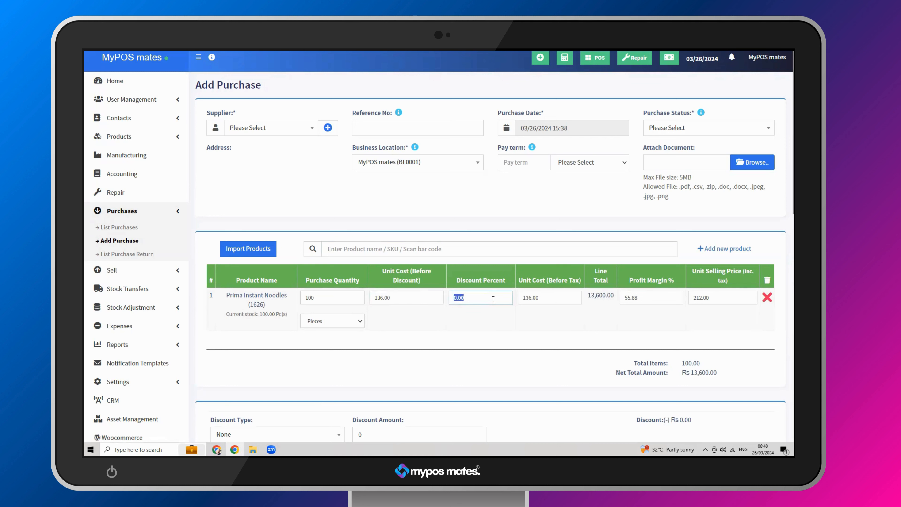
click(553, 297)
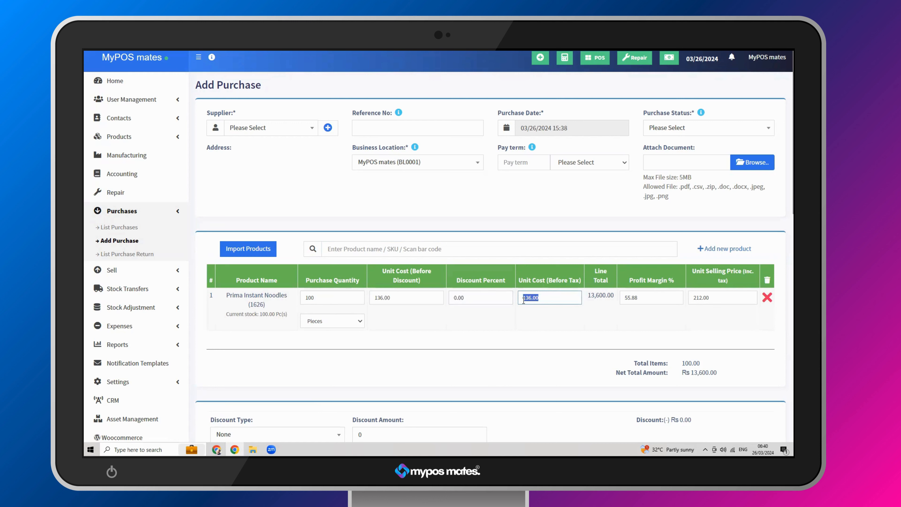
click(600, 297)
double_click(716, 298)
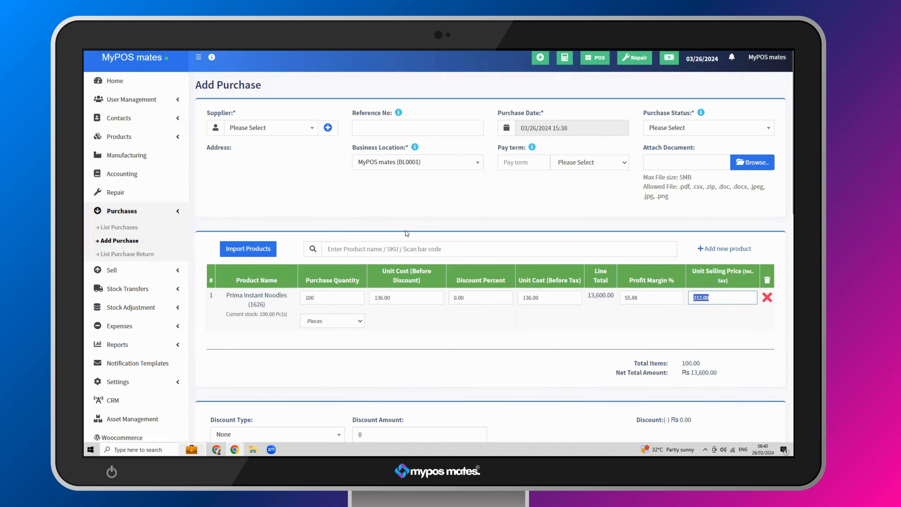
- Add Maggi Chicken Flavour Noodles to the purchase with a quantity of 100
scroll(405, 230, down, 3)
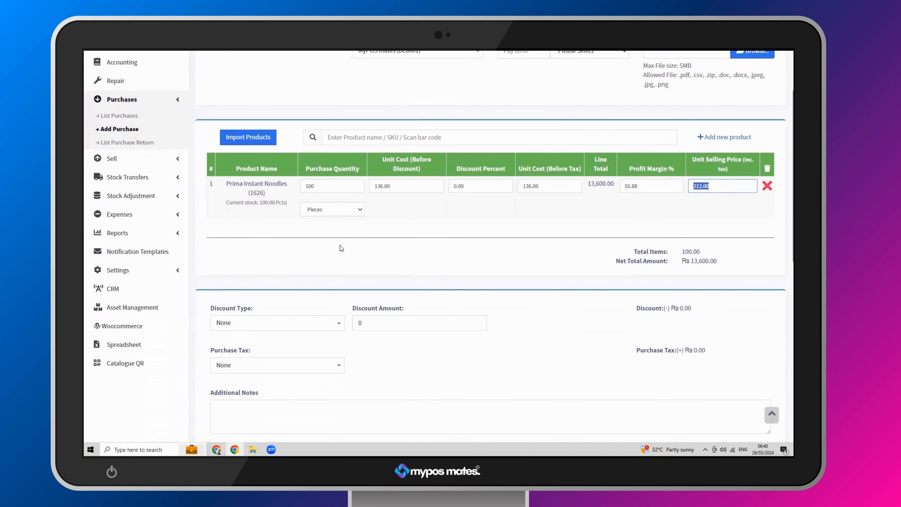
click(359, 137)
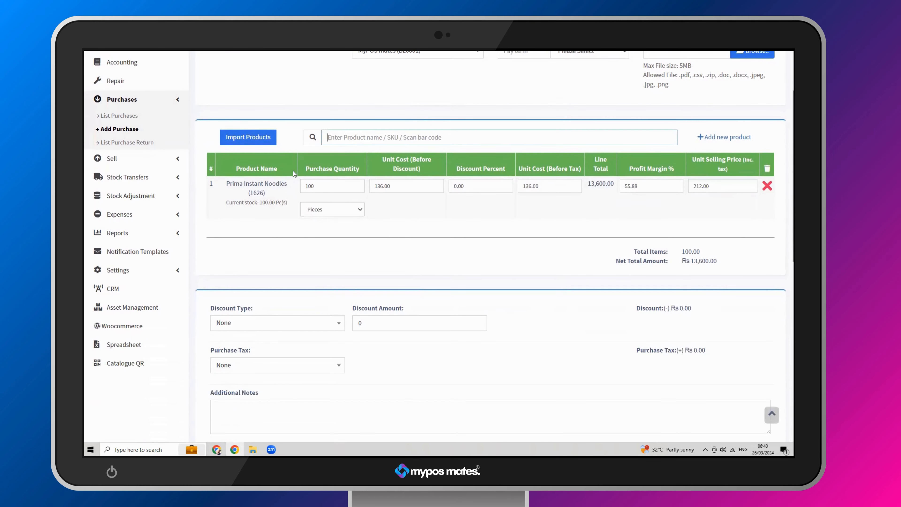
text(magg)
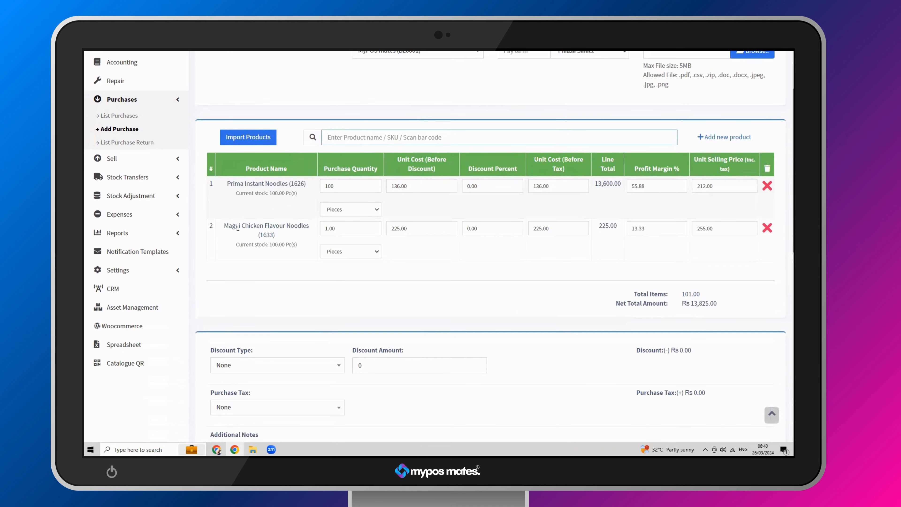
click(342, 231)
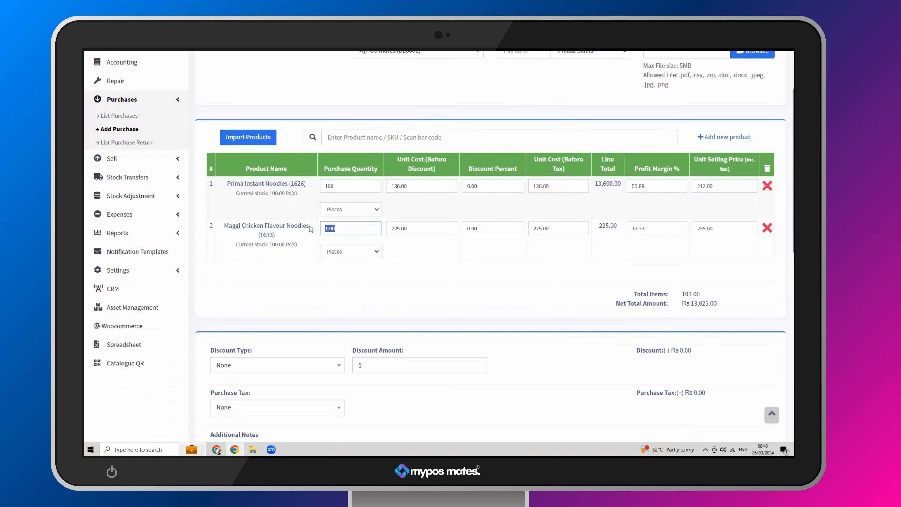
text(100)
click(408, 230)
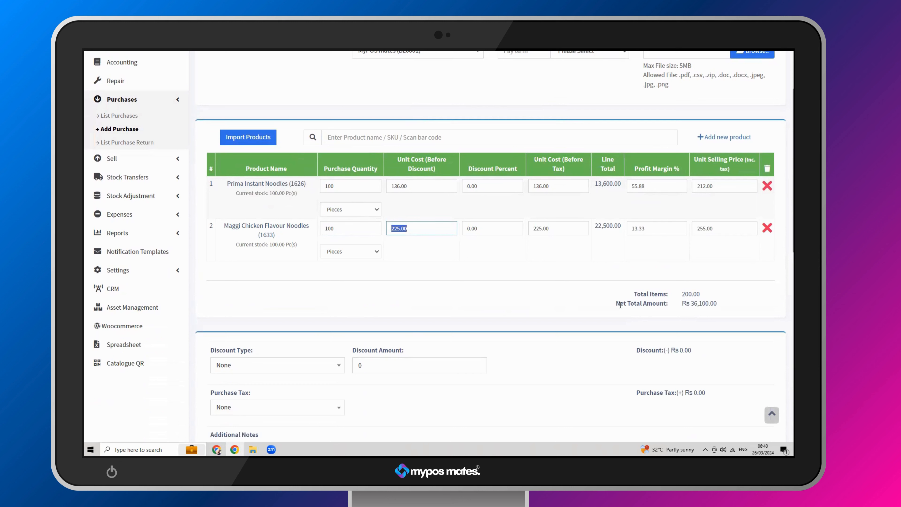
- Examine the purchase's net total amount, discount type options, shipping details and charges, and payment section
drag(613, 306, 726, 306)
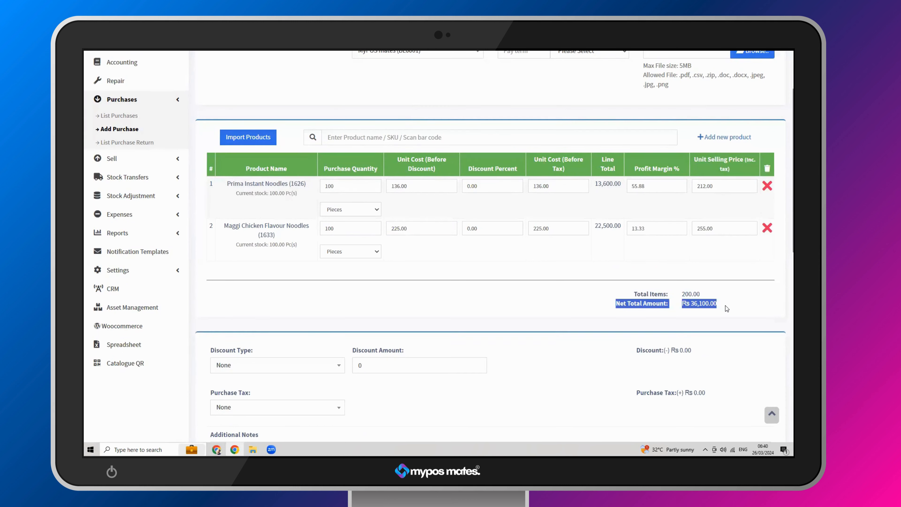
scroll(489, 239, down, 2)
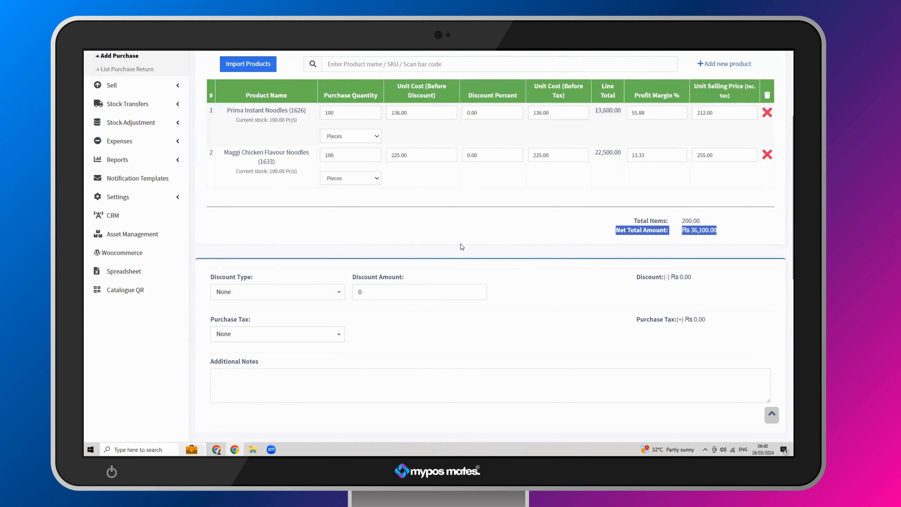
click(254, 294)
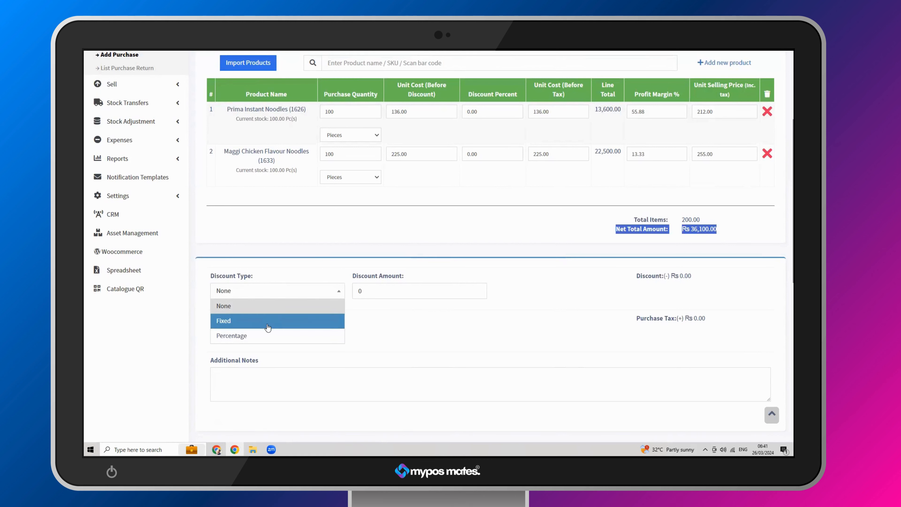
click(278, 271)
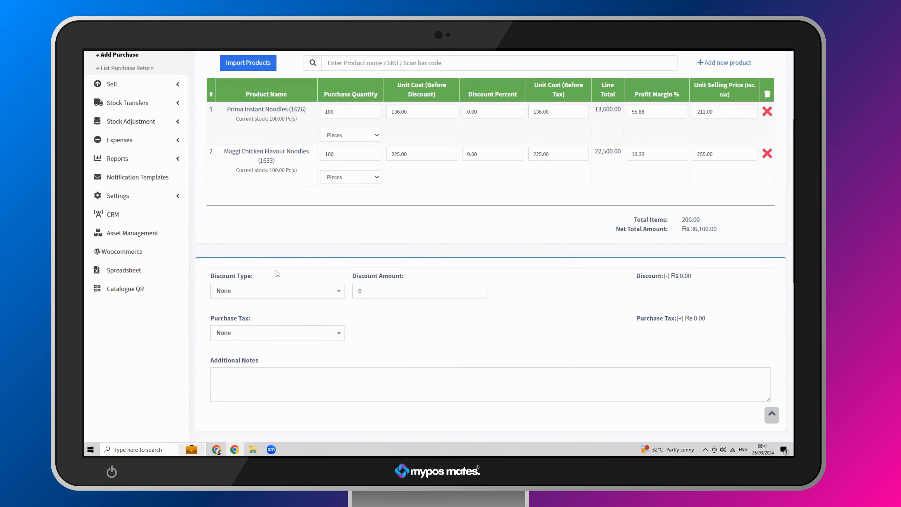
scroll(274, 291, down, 1)
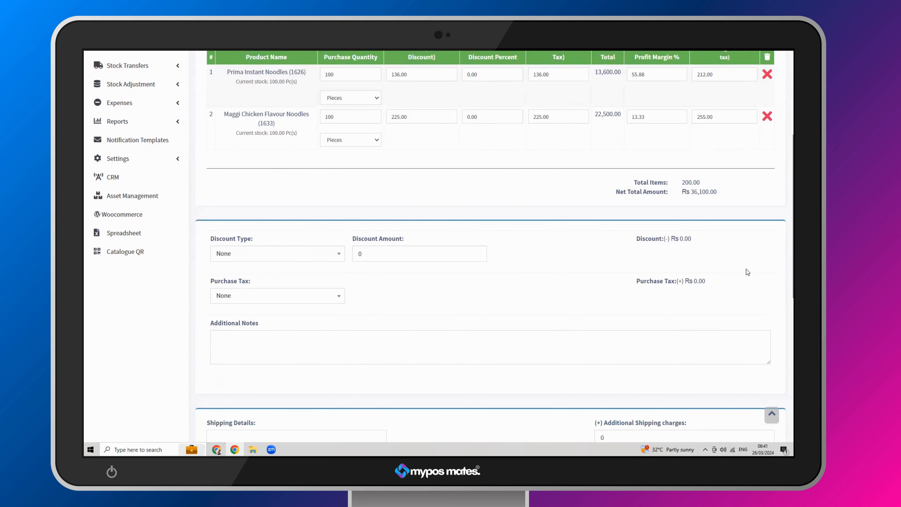
scroll(562, 283, down, 1)
scroll(561, 279, down, 3)
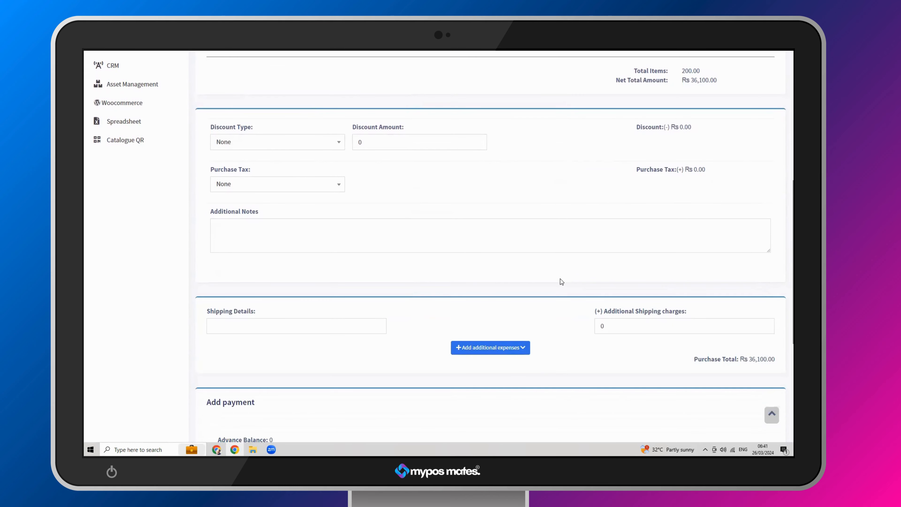
click(208, 327)
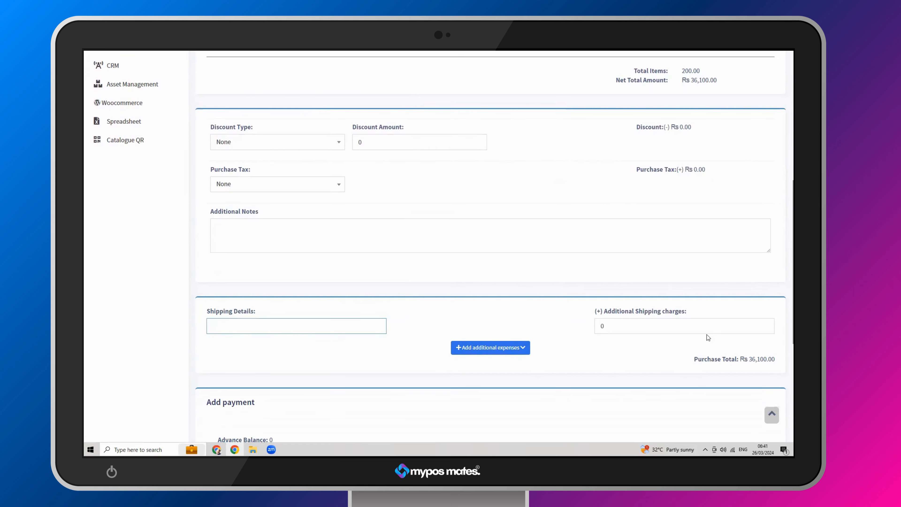
click(670, 326)
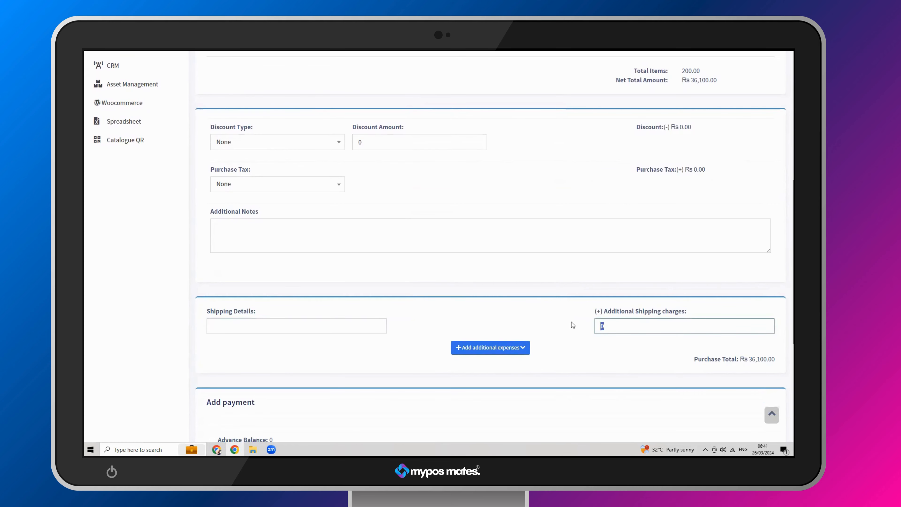
scroll(571, 322, down, 5)
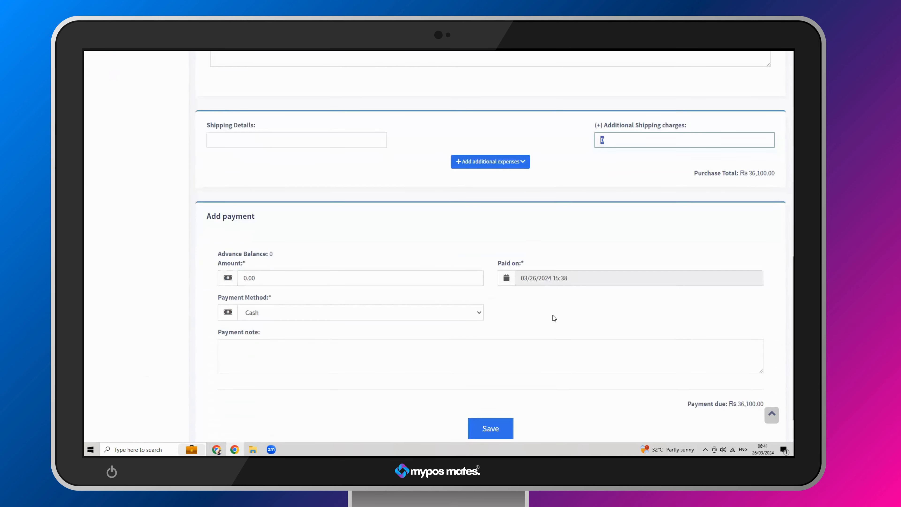
scroll(282, 283, up, 10)
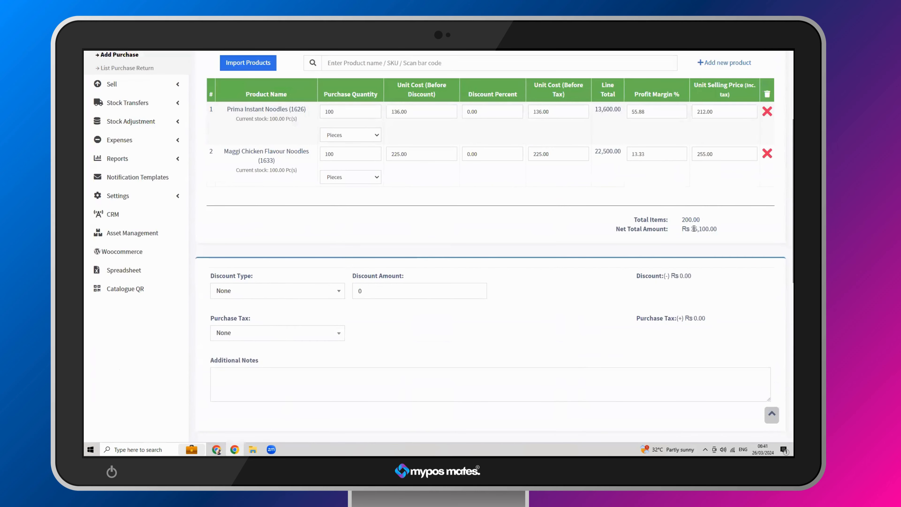
drag(694, 228, 719, 232)
scroll(557, 259, down, 1)
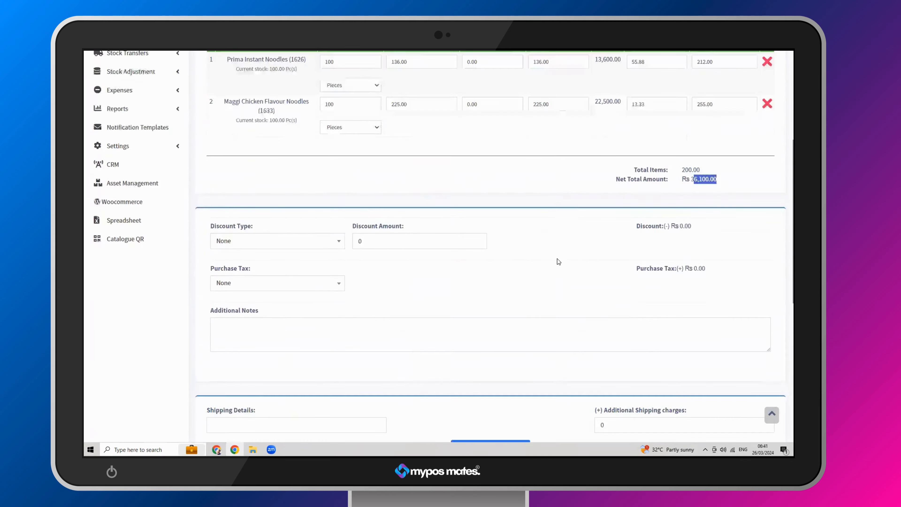
- Set the purchase's payment amount to 15000, review the payment method options, and keep Cash as the method
scroll(557, 262, down, 8)
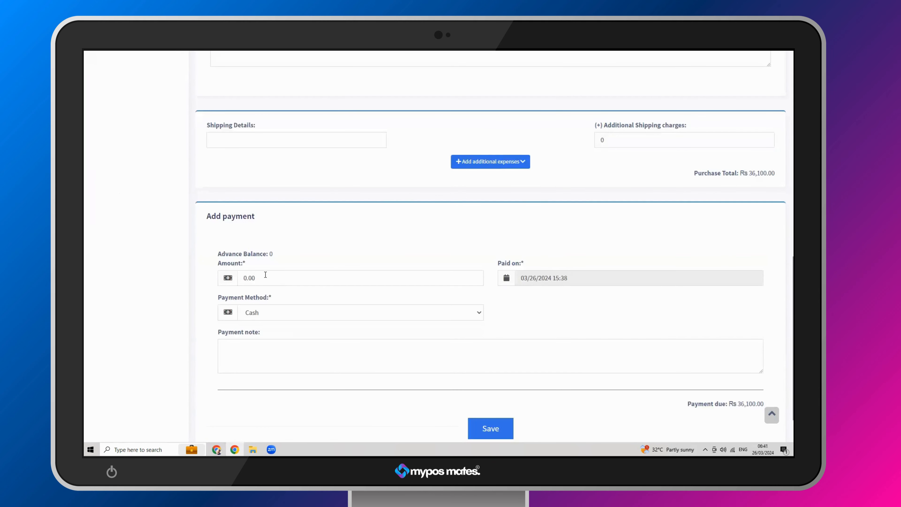
drag(265, 274, 239, 276)
text(1)
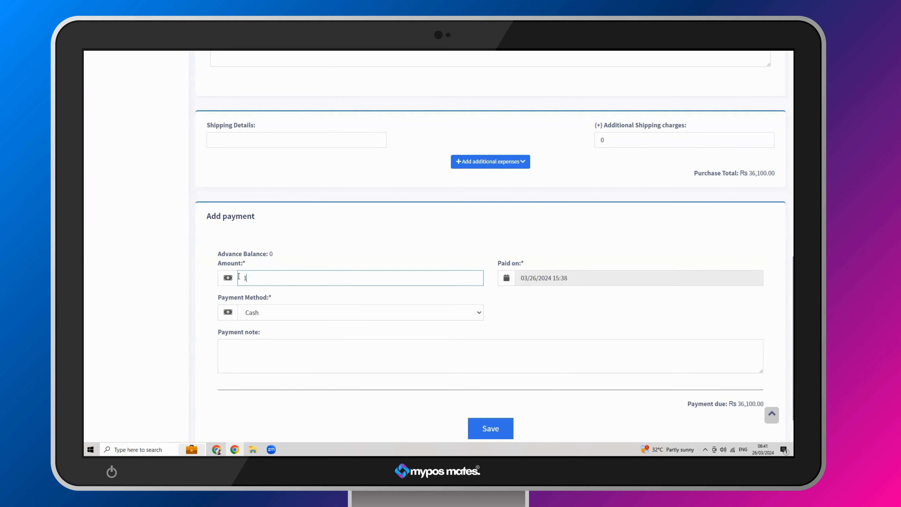
text(5000)
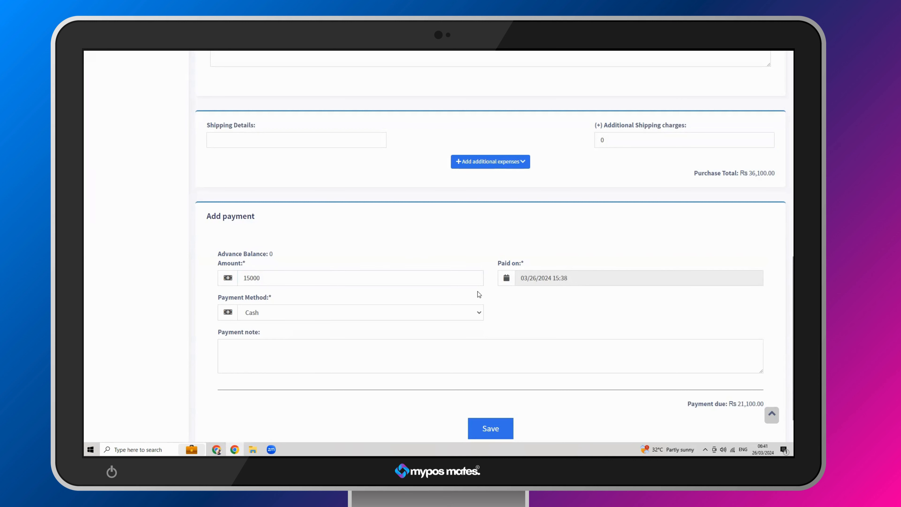
click(362, 312)
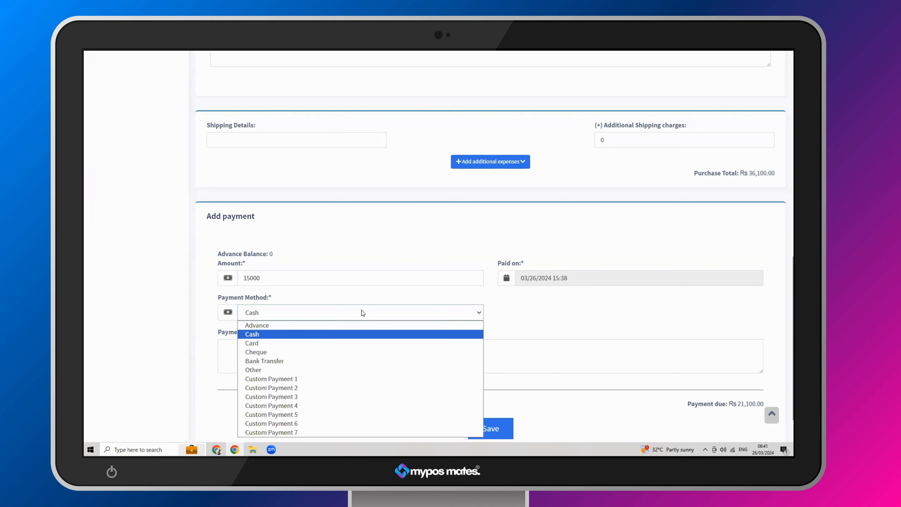
click(330, 318)
- Write a payment note stating that the cashier, given by name, paid this
scroll(390, 326, down, 2)
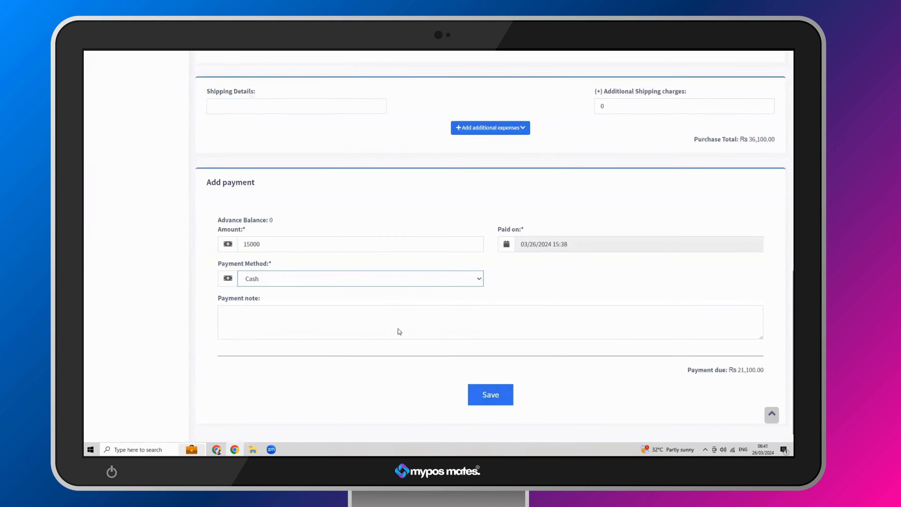
click(267, 303)
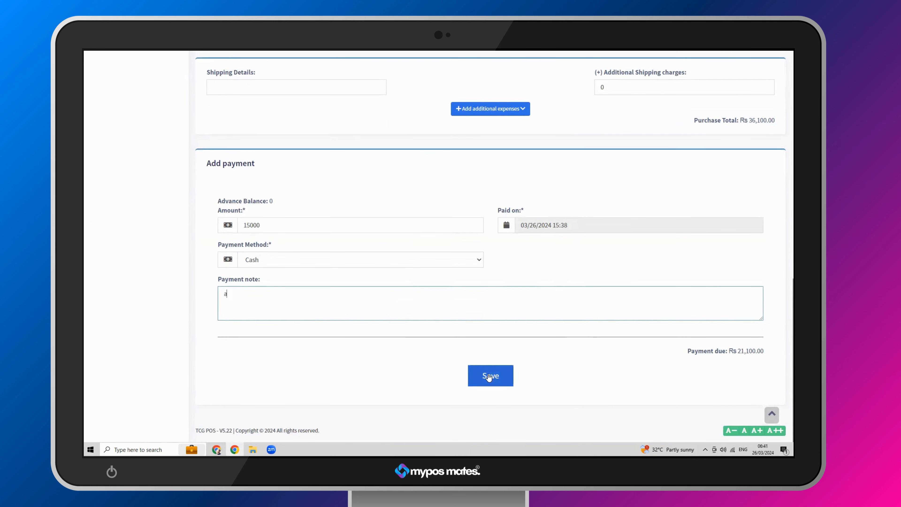
text(Cashirt)
key(BackSpace)
text(er Kasuni paid this)
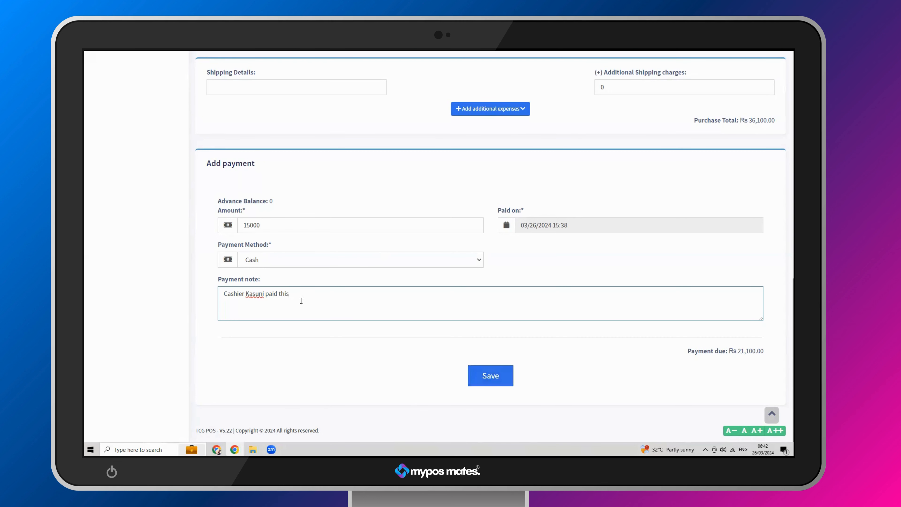
drag(298, 295, 224, 294)
click(713, 362)
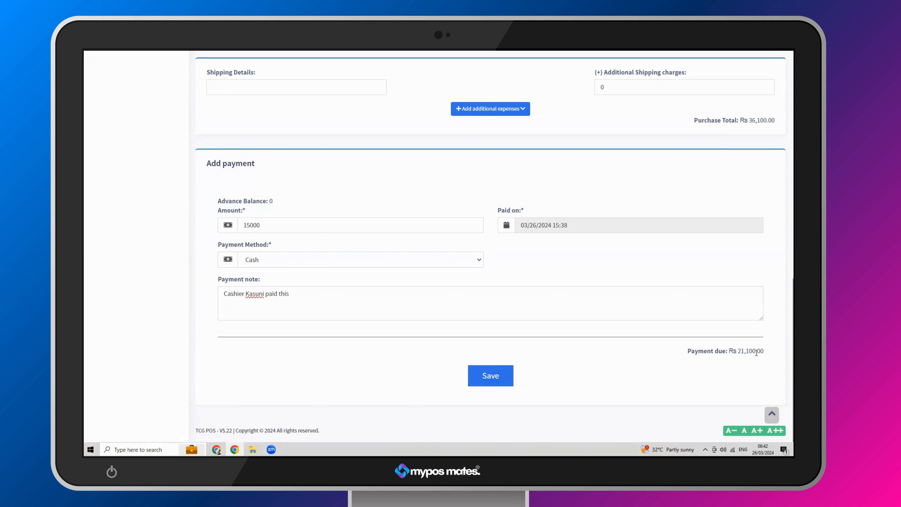
- Try to save the purchase, and go back to its supplier and purchase status fields
drag(271, 227, 236, 229)
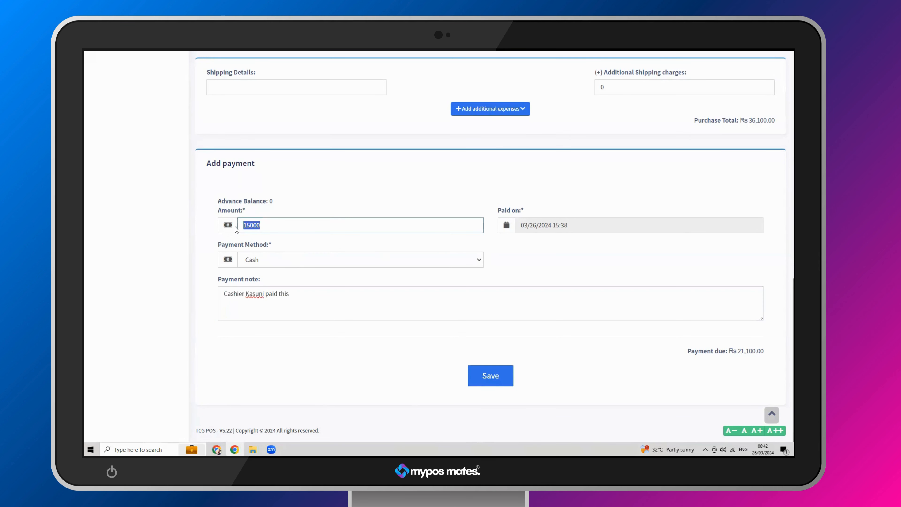
click(498, 382)
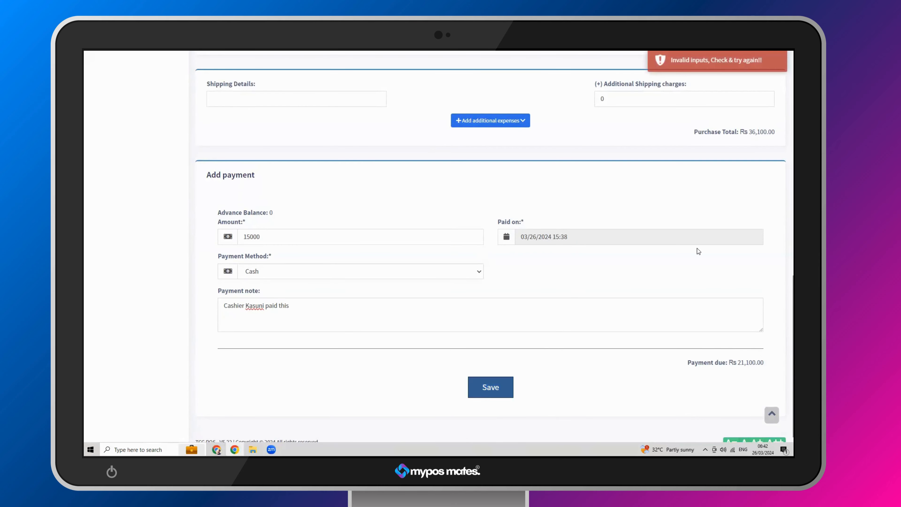
scroll(697, 249, up, 15)
scroll(697, 248, up, 3)
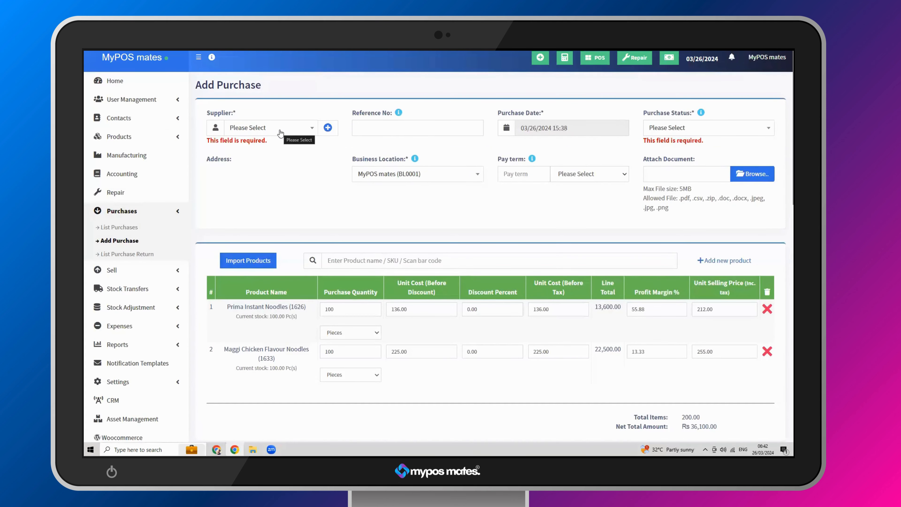
- Examine the purchase status options and the new supplier contact form, leaving both without choosing or saving anything
click(675, 134)
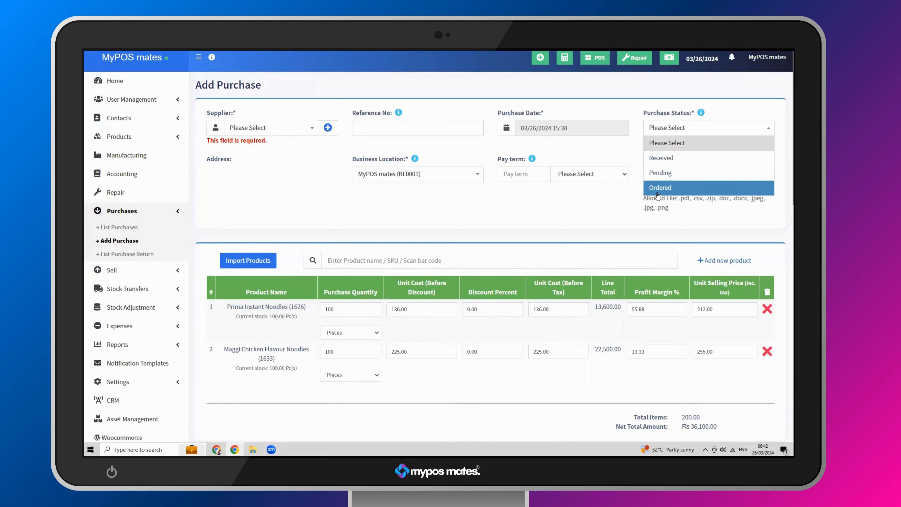
click(600, 151)
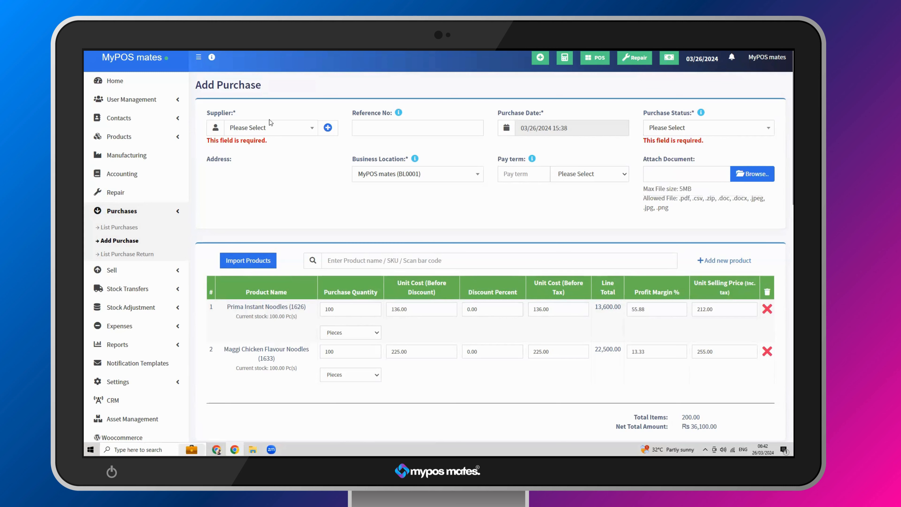
click(329, 128)
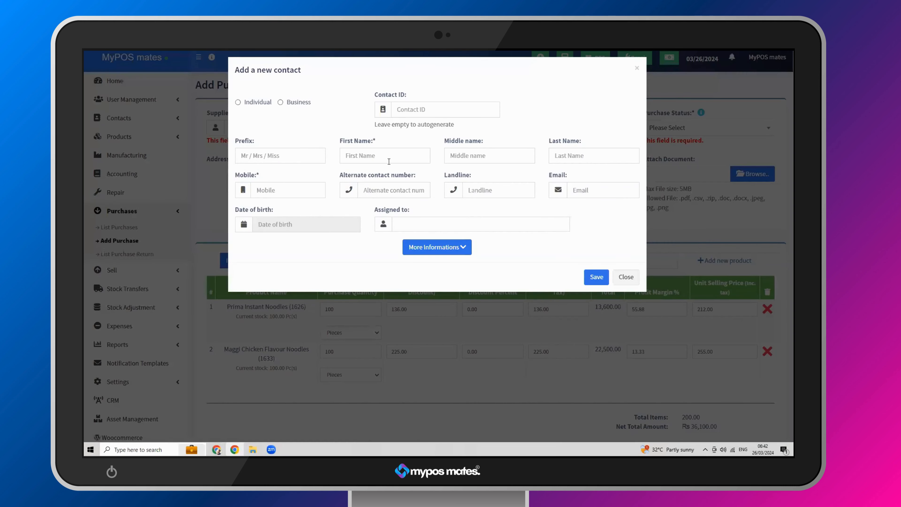
click(635, 276)
click(687, 129)
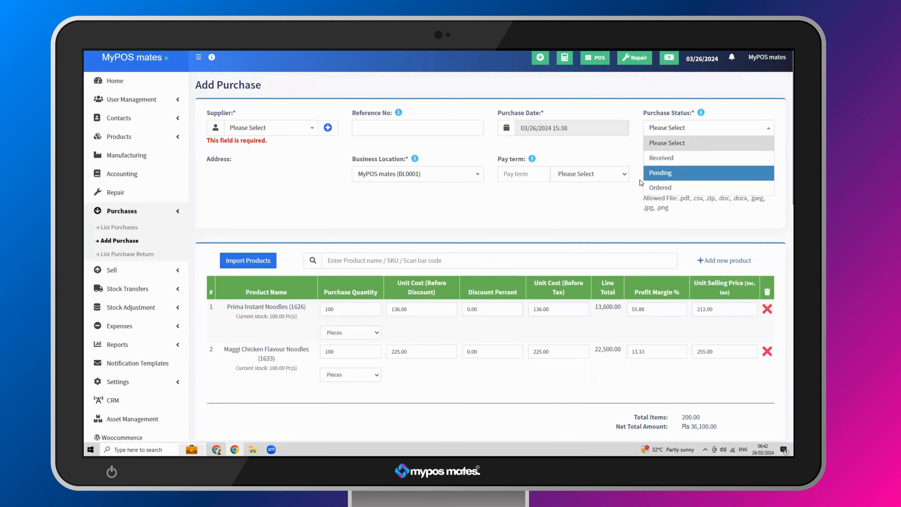
click(625, 142)
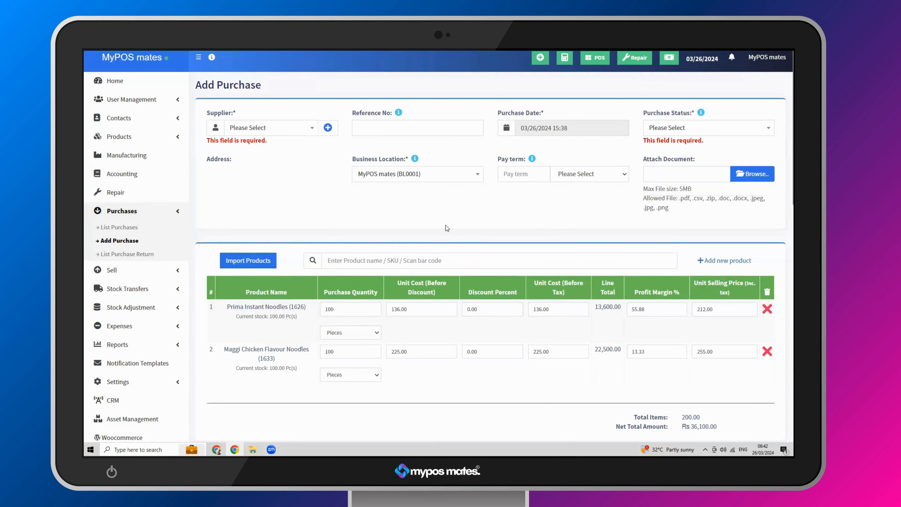
- Review the purchase's discount, shipping and payment sections, and check the quantities of Prima Instant Noodles and Maggi Chicken Flavour Noodles
scroll(382, 296, down, 15)
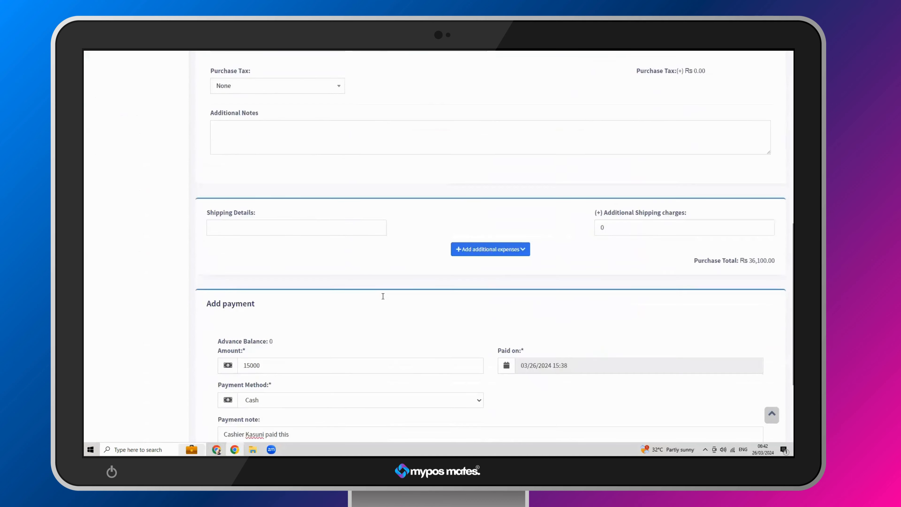
scroll(383, 297, up, 6)
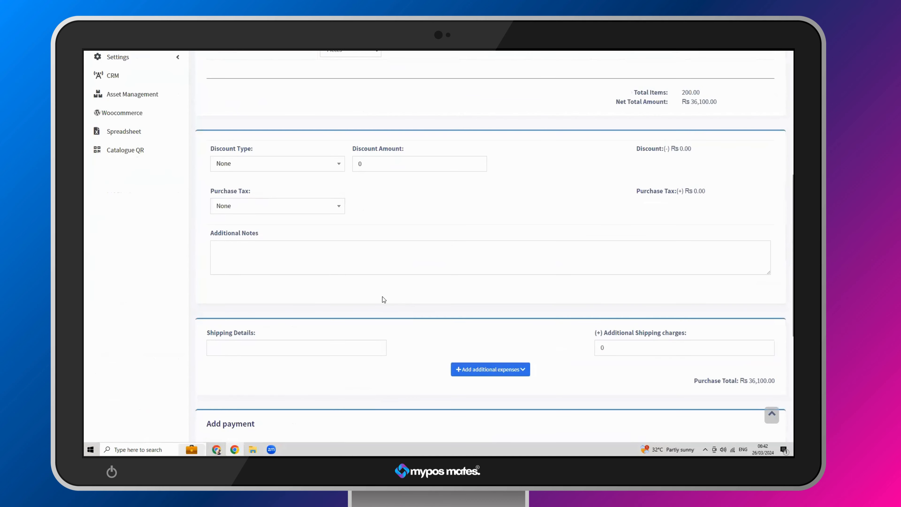
scroll(382, 296, up, 1)
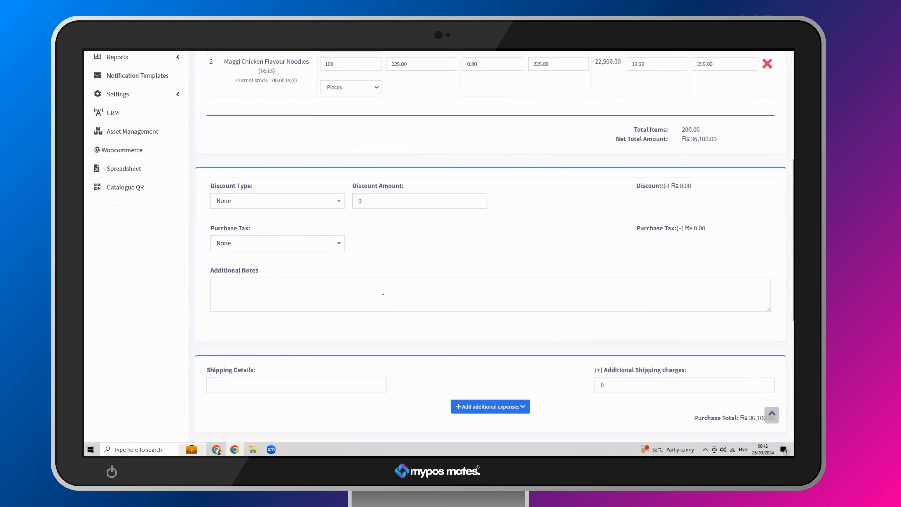
scroll(383, 297, up, 3)
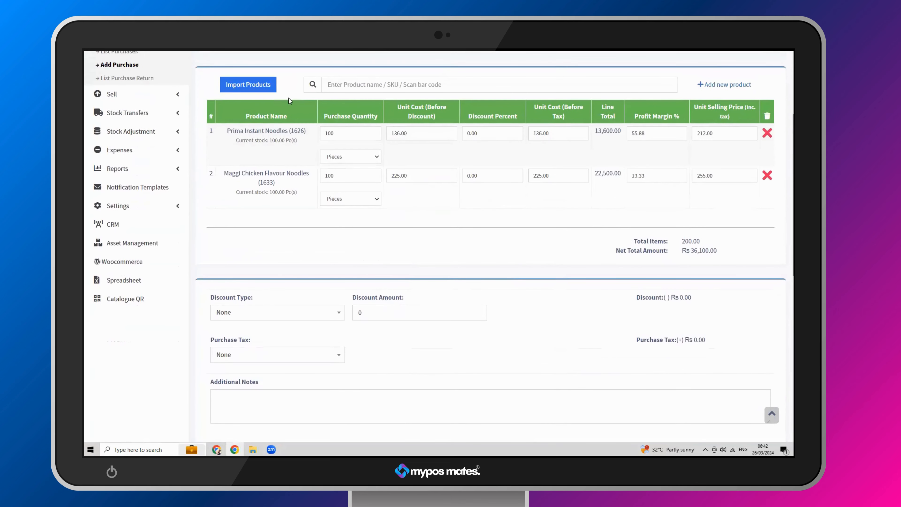
double_click(334, 131)
click(340, 133)
double_click(340, 133)
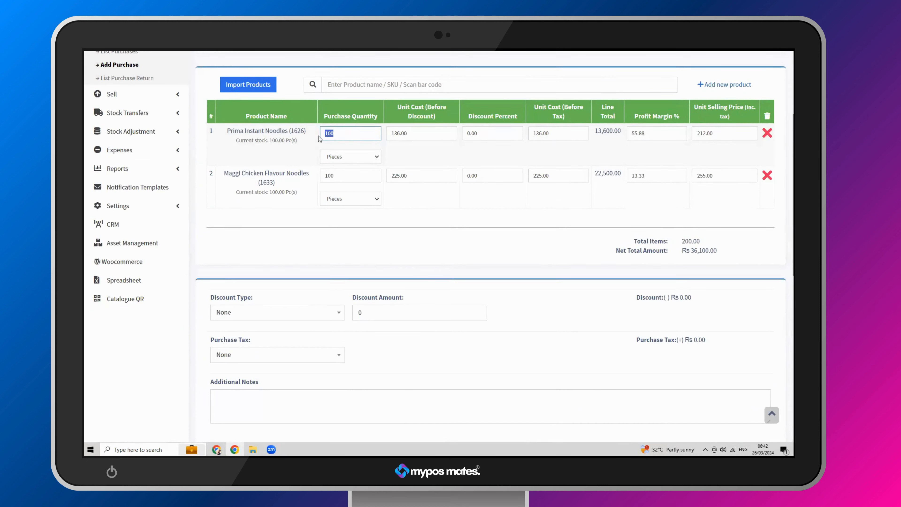
double_click(328, 176)
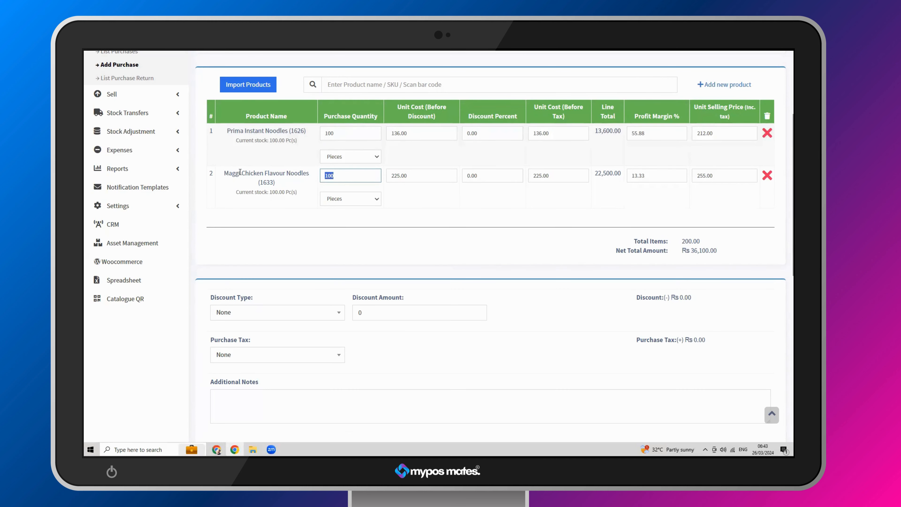
scroll(240, 172, up, 1)
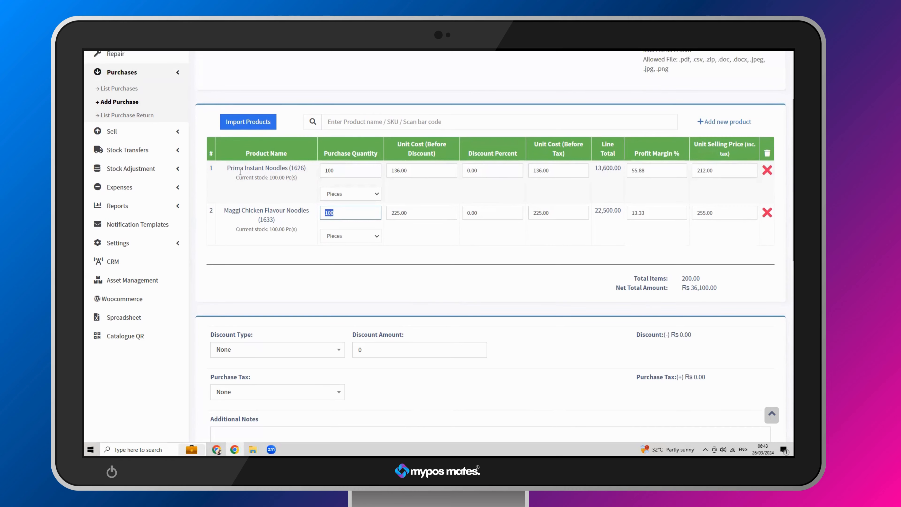
- Look over the purchase form once more, leave it unsaved, and open the list of all purchases
scroll(240, 171, down, 8)
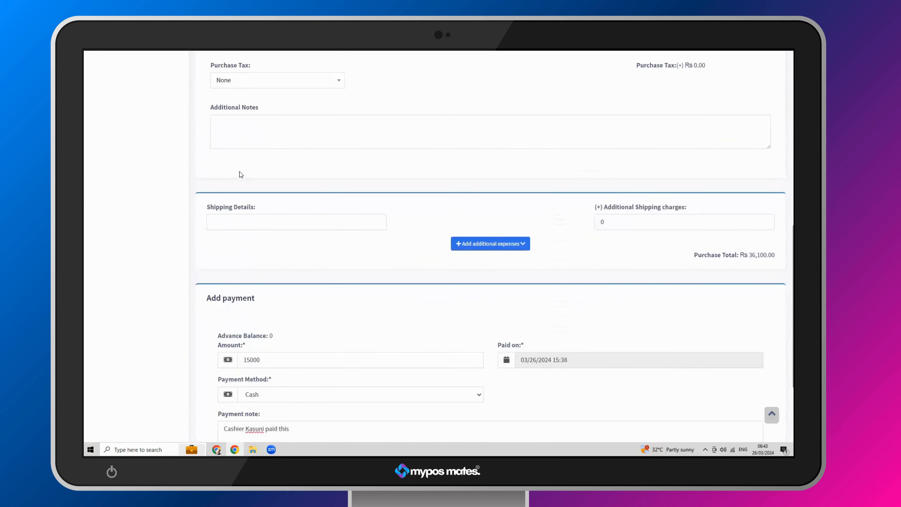
scroll(240, 172, down, 3)
scroll(240, 172, up, 11)
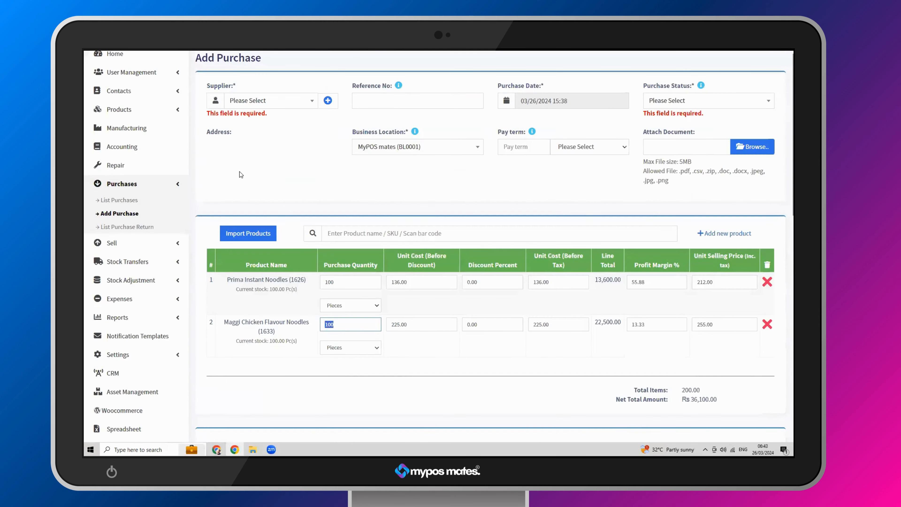
scroll(442, 243, down, 5)
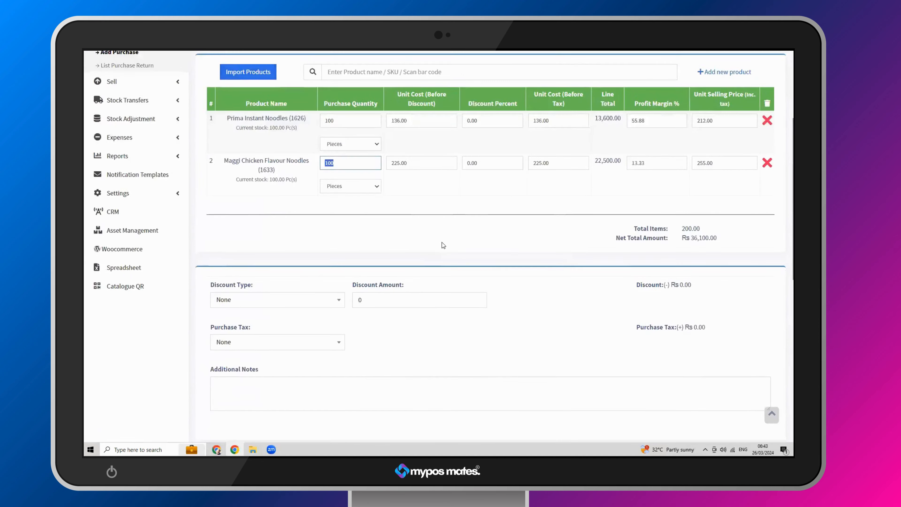
scroll(442, 242, down, 9)
scroll(378, 281, up, 10)
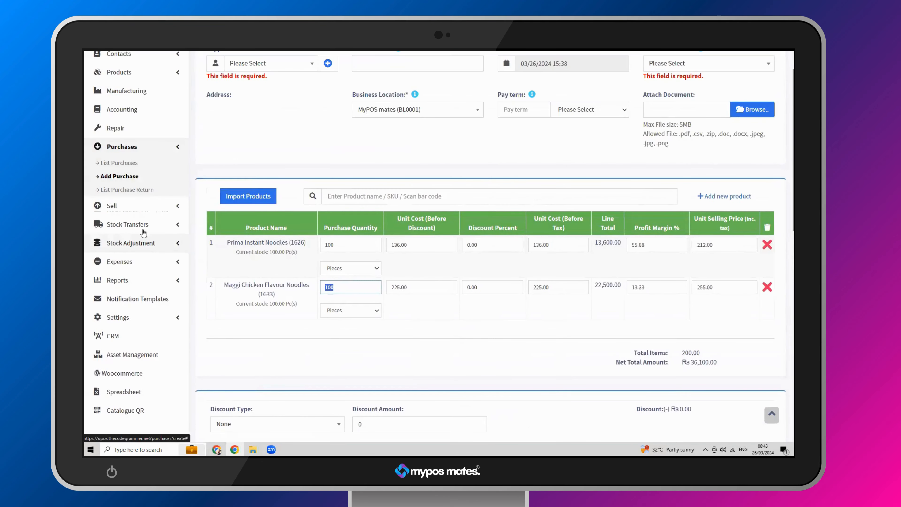
click(124, 163)
click(469, 83)
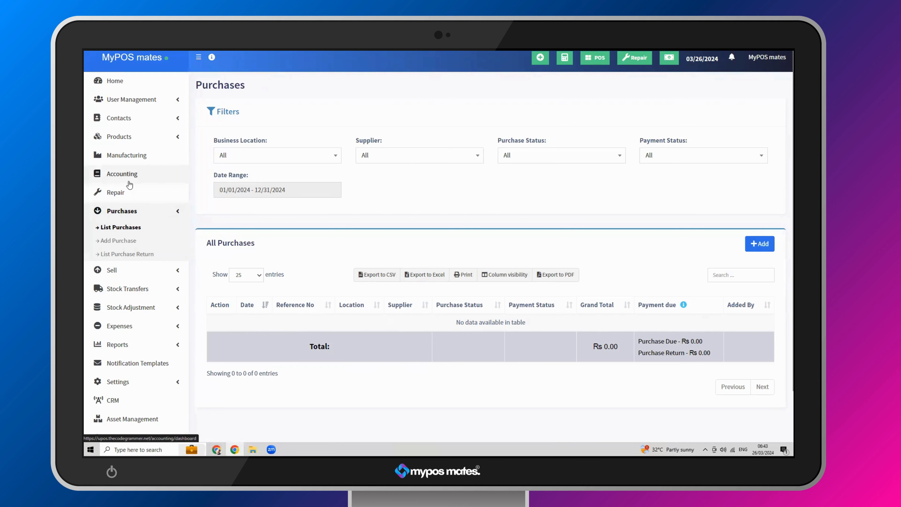
- Start a new purchase return from the purchase returns list, and examine its form, including the purchase tax field
click(120, 254)
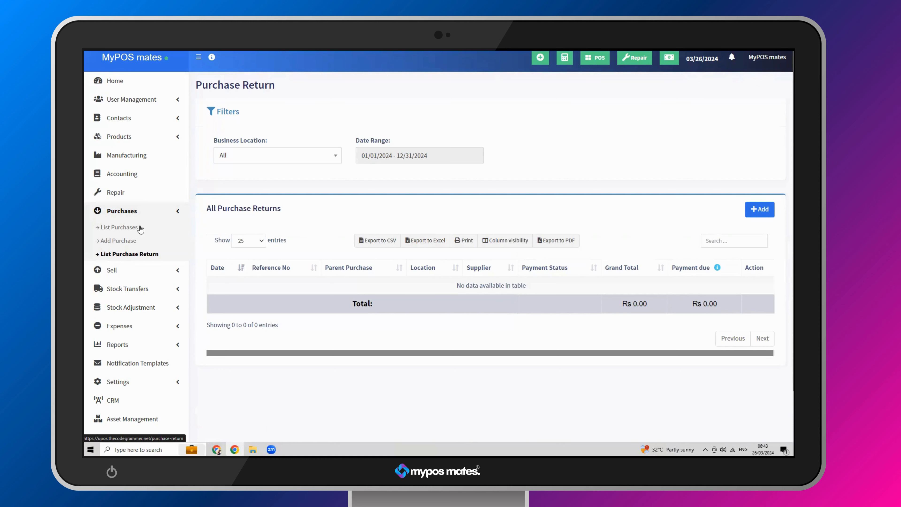
click(755, 209)
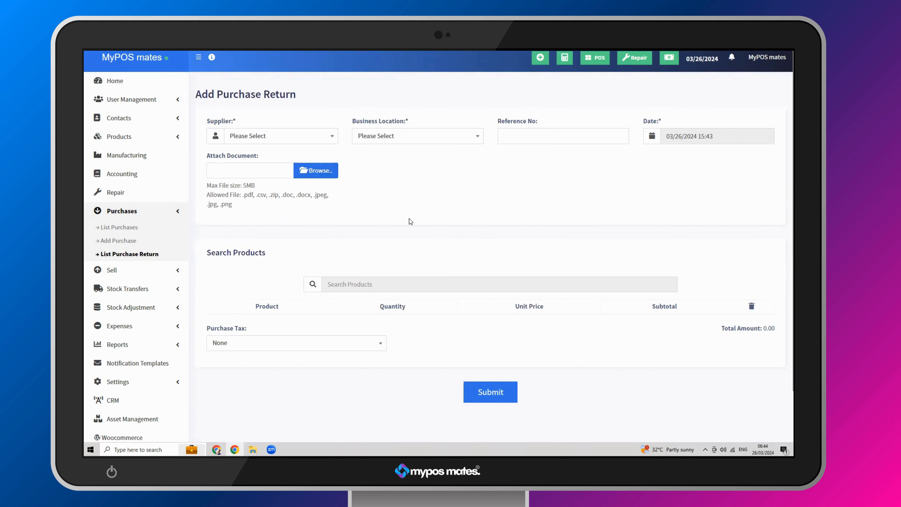
scroll(409, 218, down, 1)
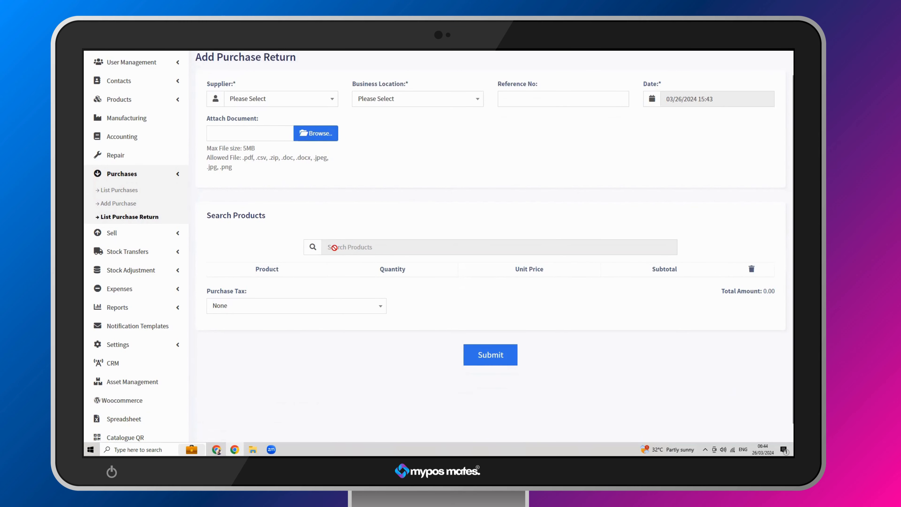
click(282, 305)
click(285, 304)
scroll(387, 202, up, 1)
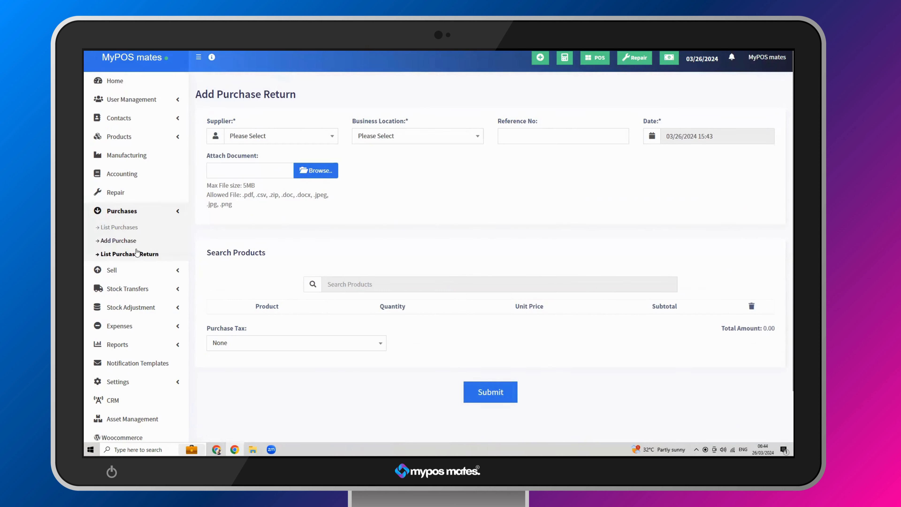